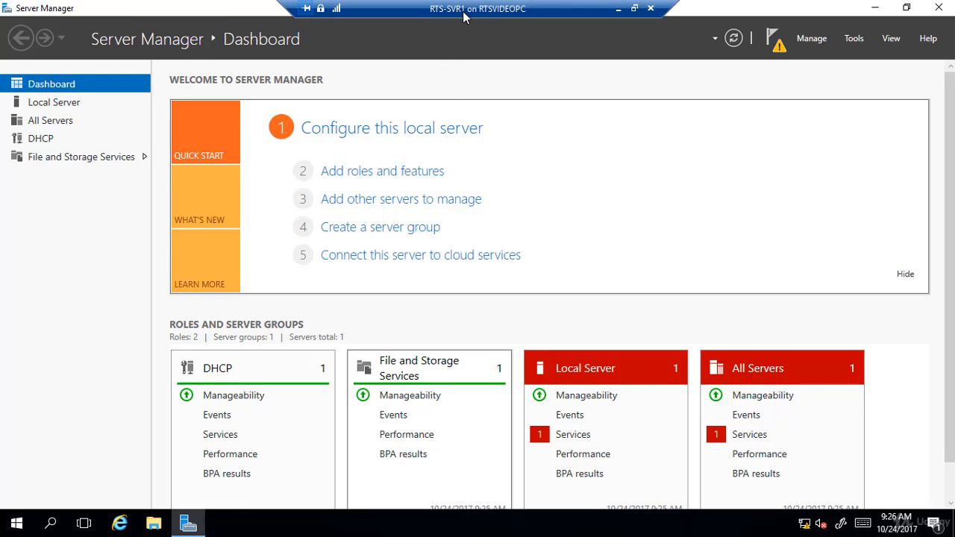
Open the DHCP console on RTS-SVR1, expand the server's IPv4 node, and enlarge the window and tree for full names
left_click(862, 43)
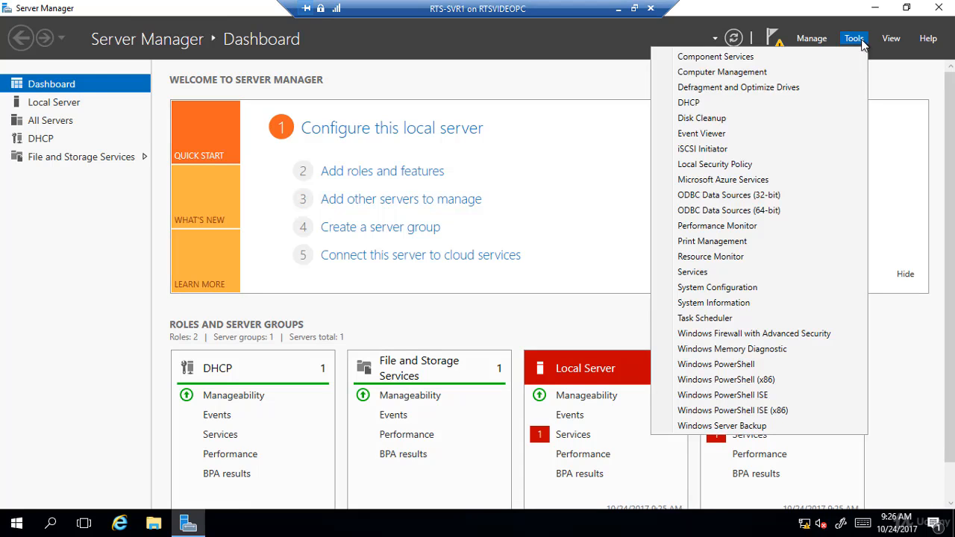
left_click(702, 104)
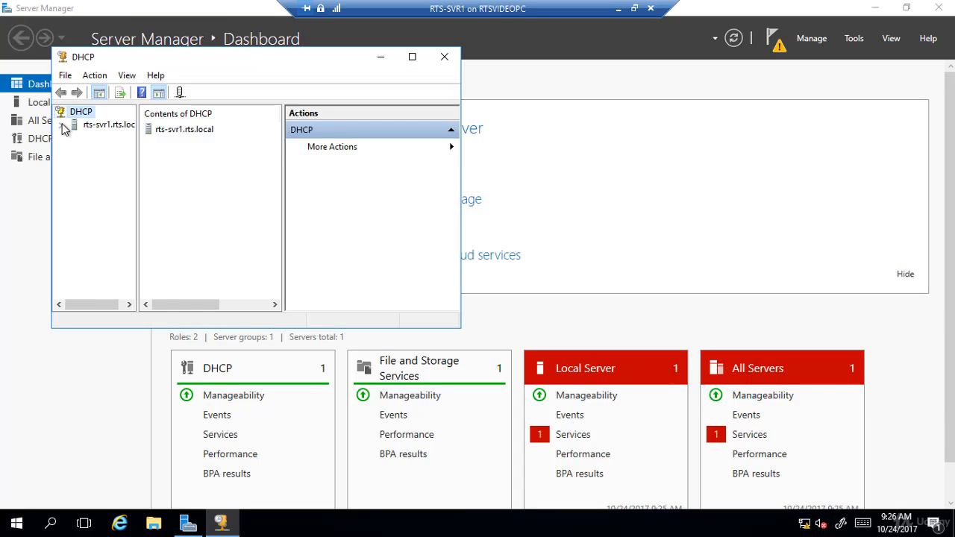
left_click(62, 125)
left_click(74, 138)
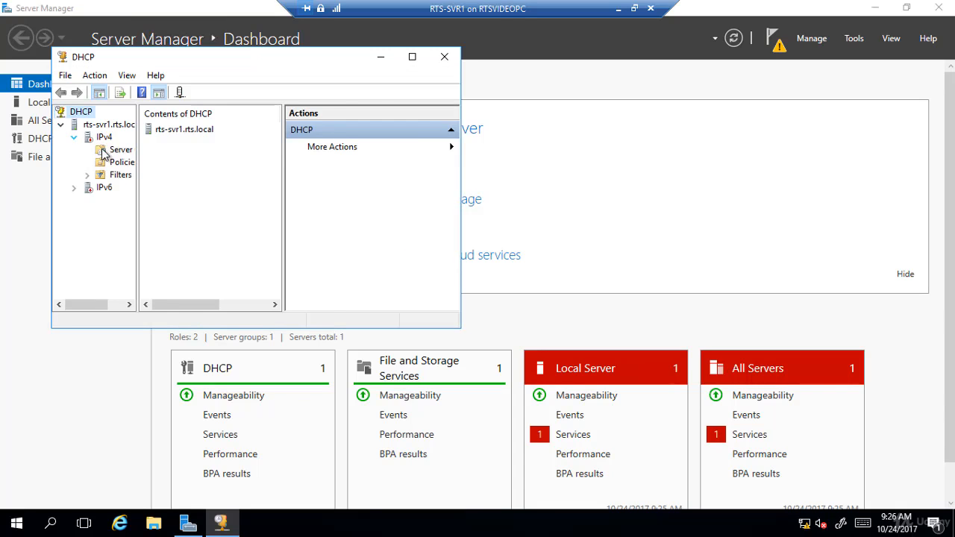
left_click(412, 56)
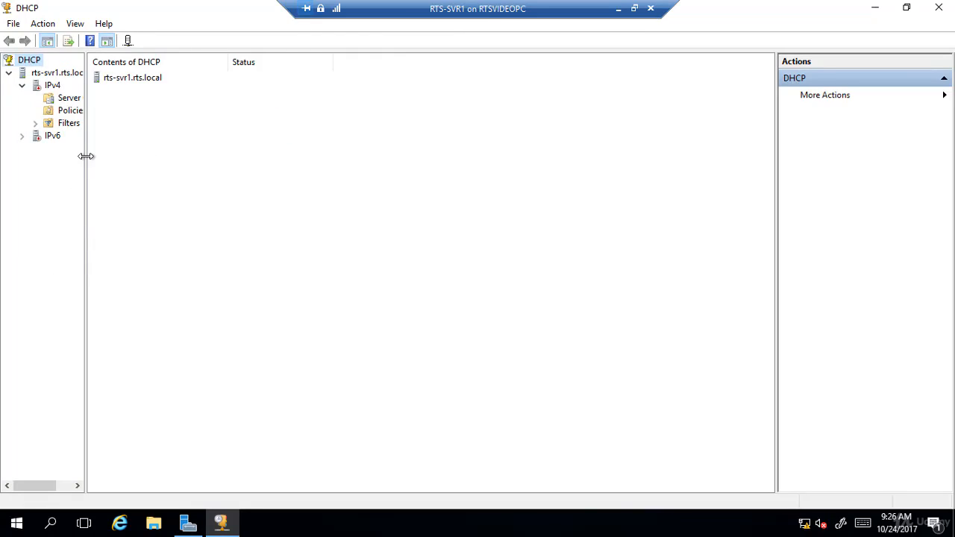
left_click_drag(86, 156, 220, 156)
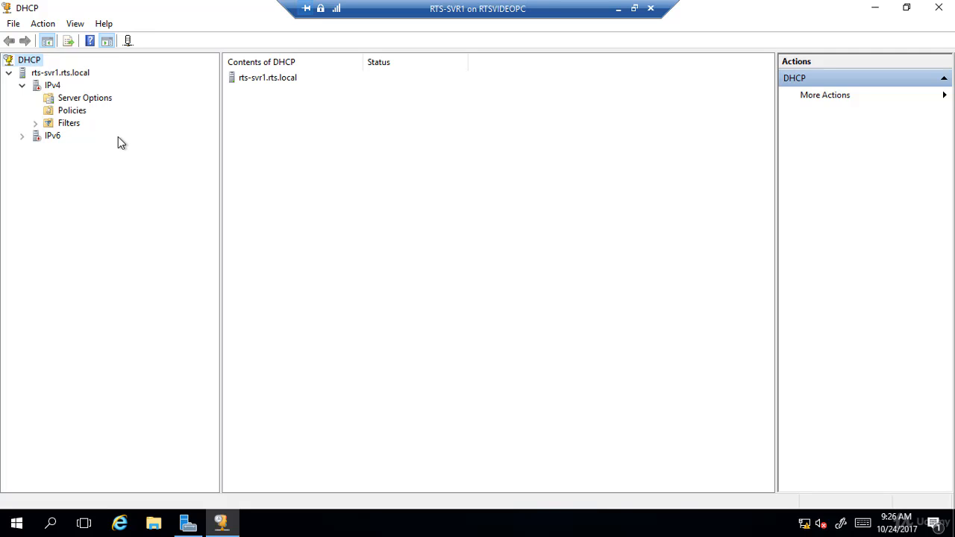
Switch to the RTS-DC1 virtual machine, open its DHCP console full screen, and expand the IPv4 node
key("super+Tab")
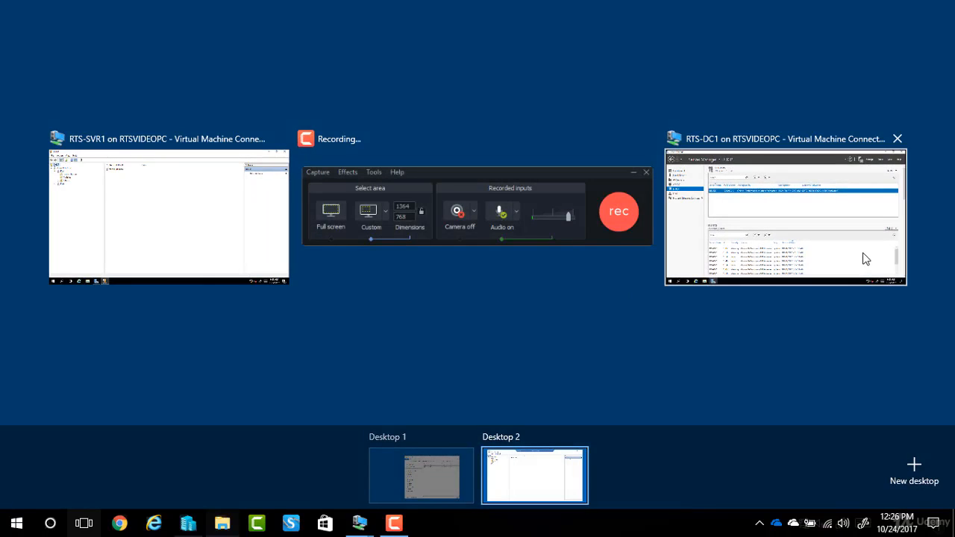
left_click(806, 250)
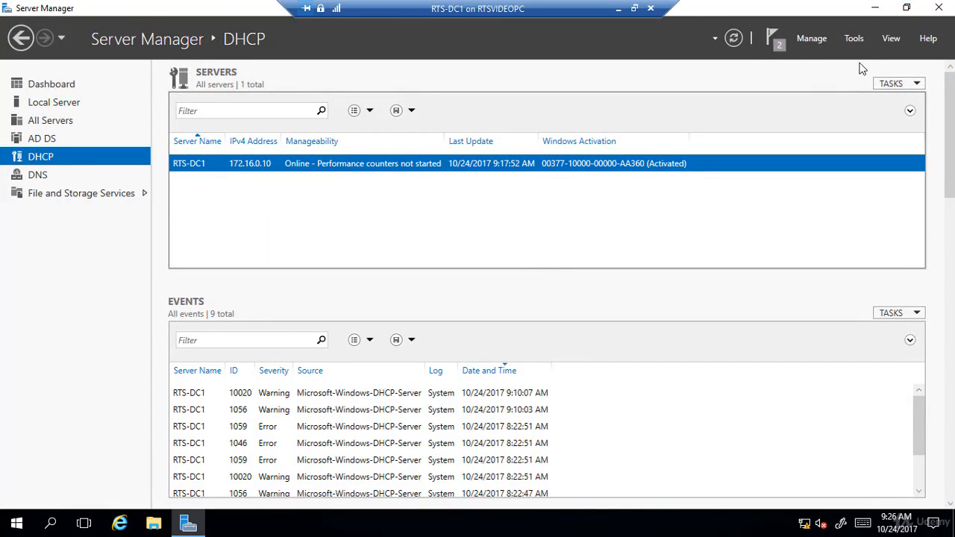
left_click(854, 38)
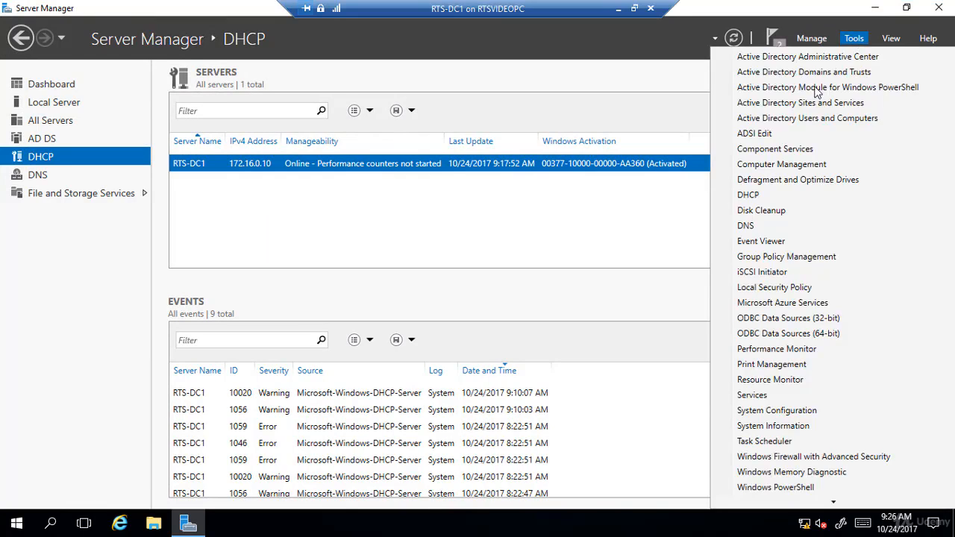
left_click(779, 203)
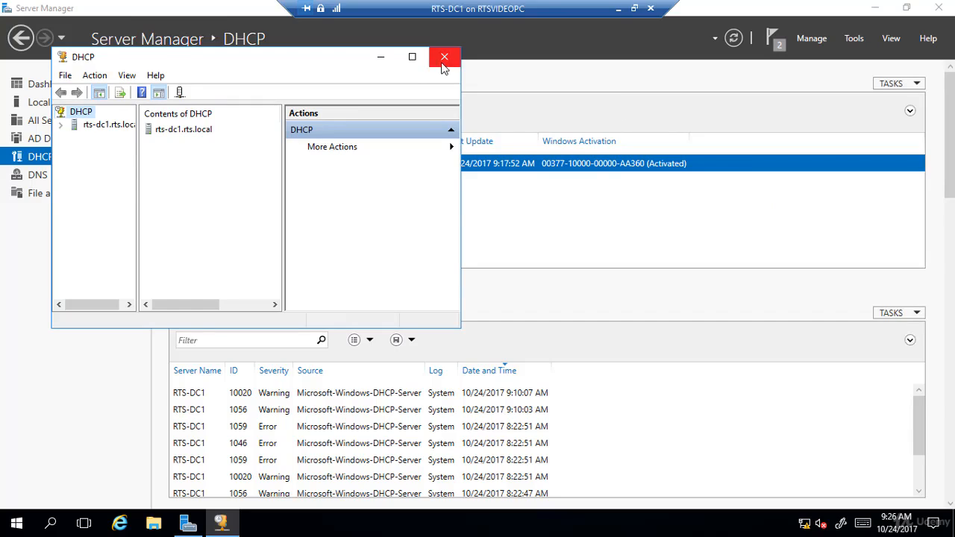
left_click(411, 57)
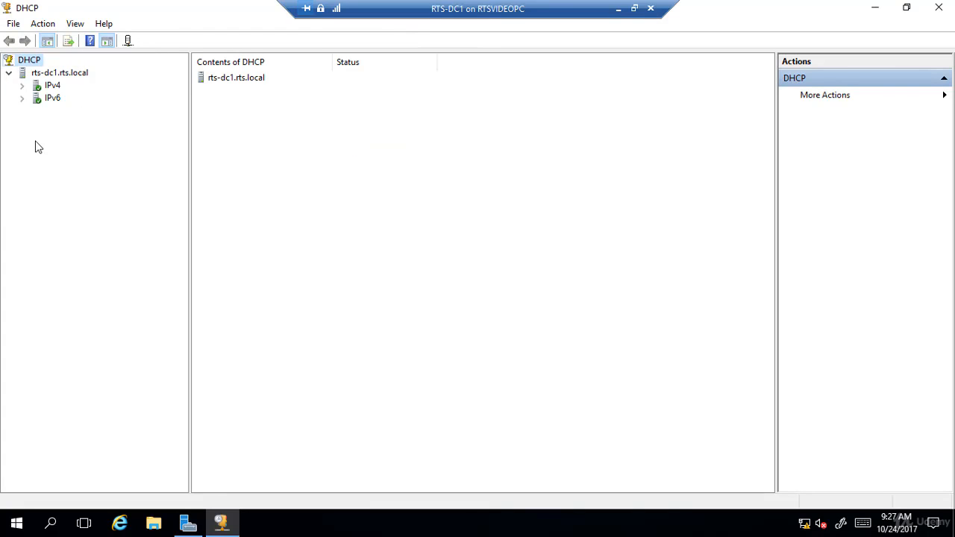
left_click(23, 86)
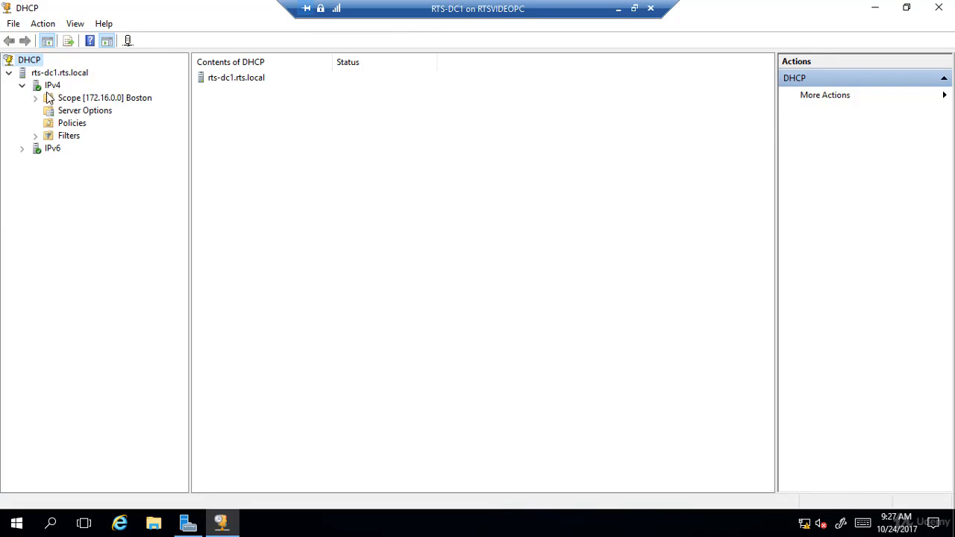
Start configuring failover for the Boston scope 172.16.0.0 with all available scopes selected, and continue to the partner server page
double_click(118, 103)
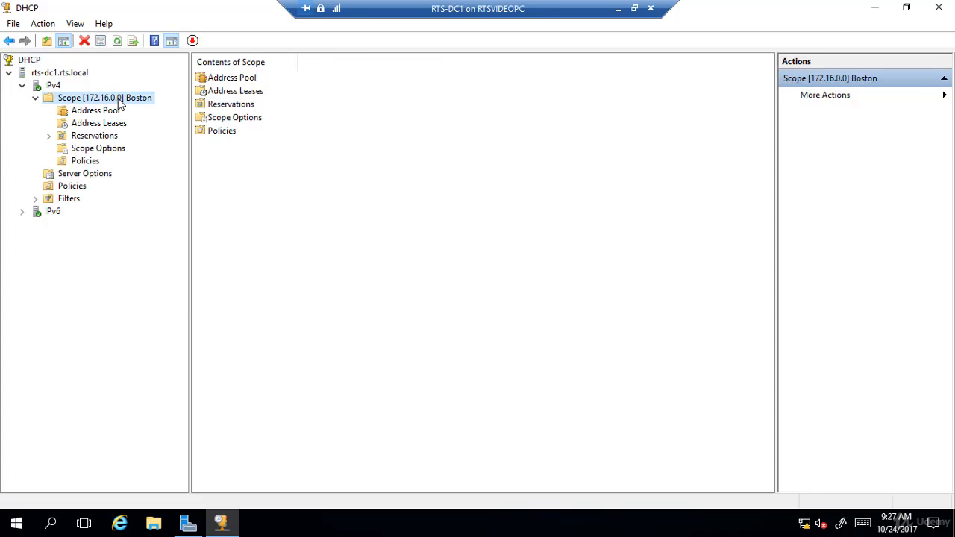
right_click(119, 101)
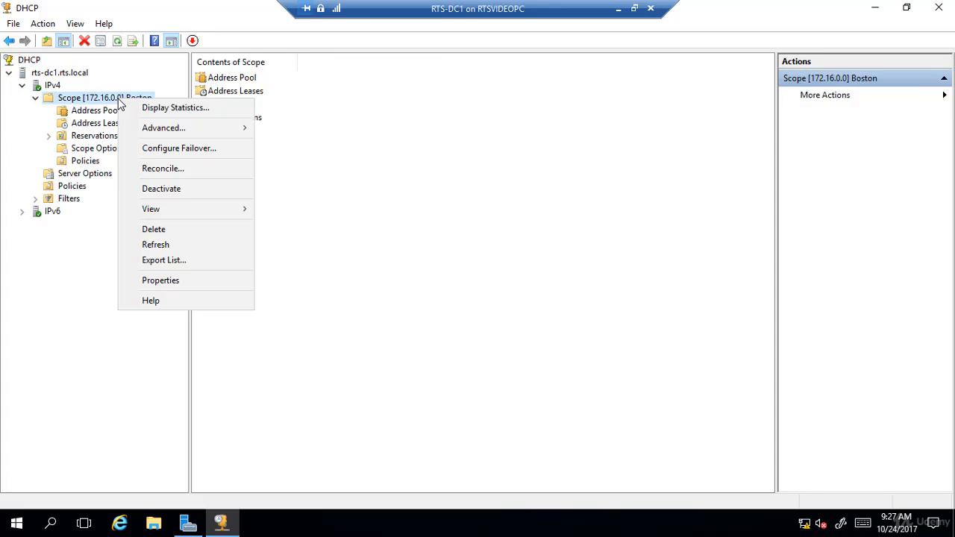
left_click(179, 149)
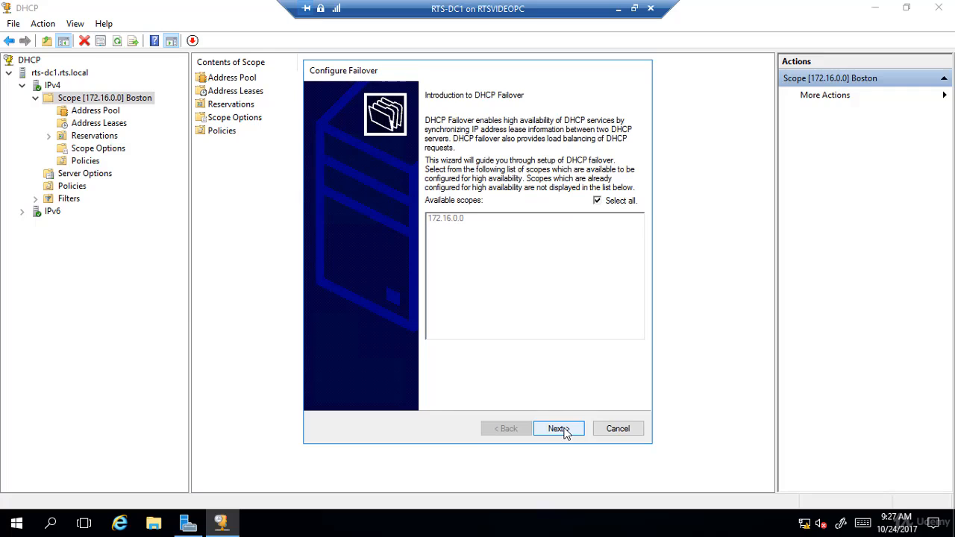
left_click(597, 201)
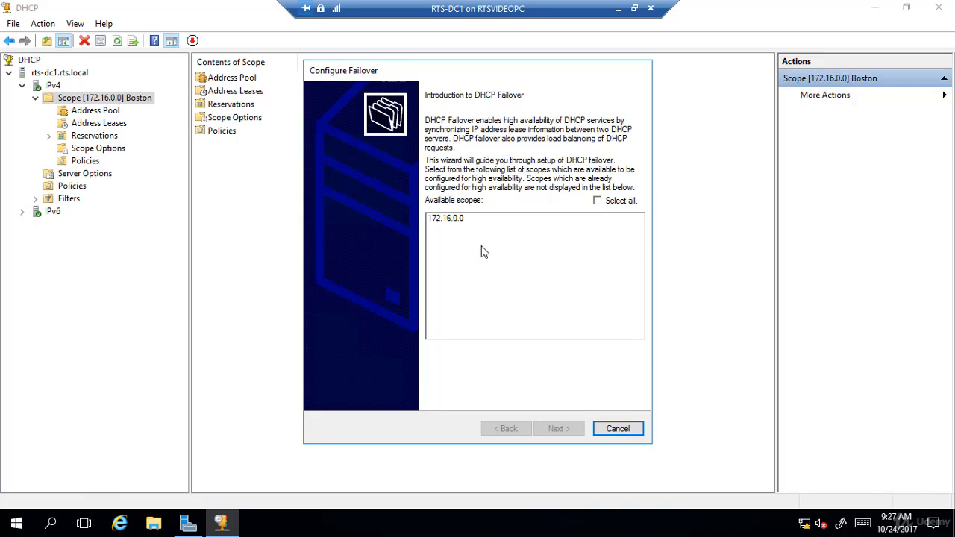
left_click(597, 201)
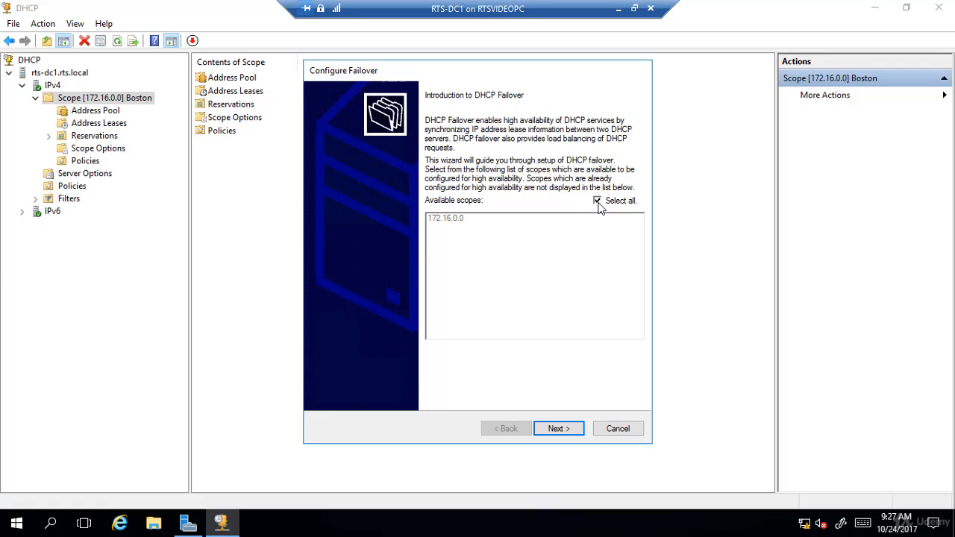
left_click(551, 431)
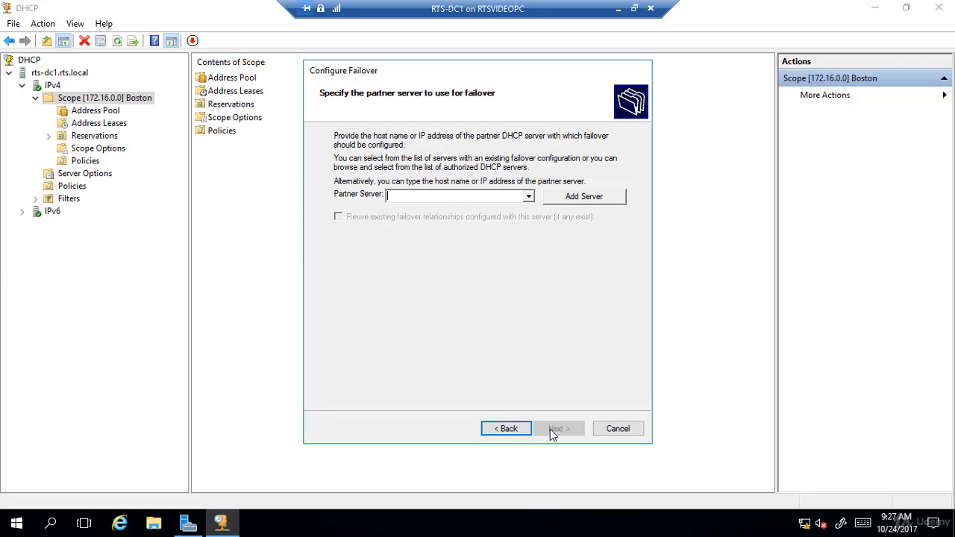
Specify rts-svr1 as the failover partner server and continue to the new relationship settings
type("lon")
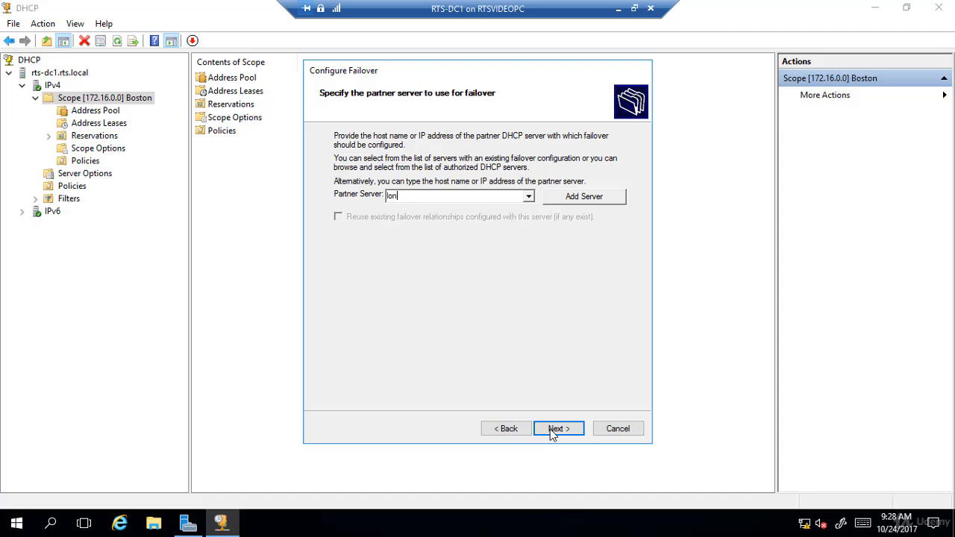
type("-svr1")
left_click(558, 429)
type("rts-svr1")
left_click(559, 429)
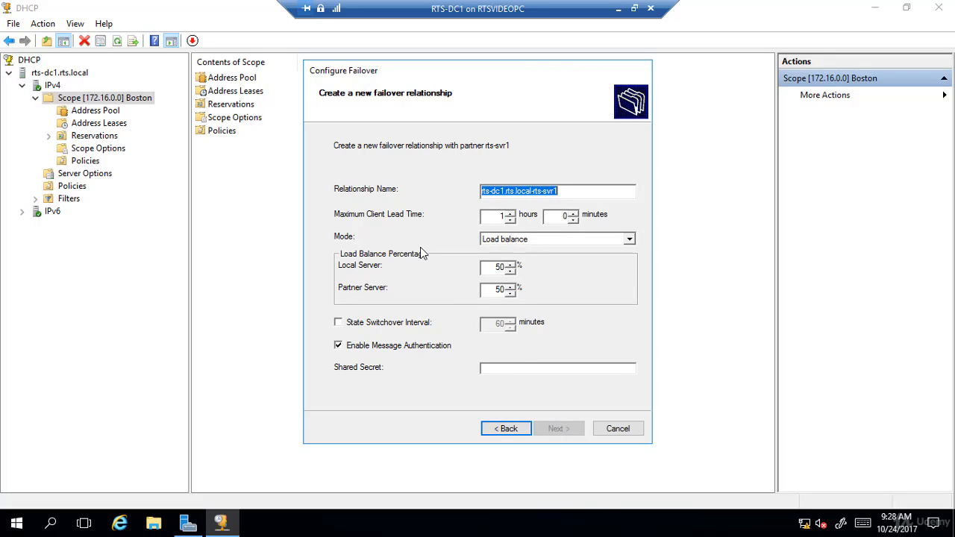
Preview the Hot standby mode settings for the failover relationship and return the mode to Load balance
left_click(493, 240)
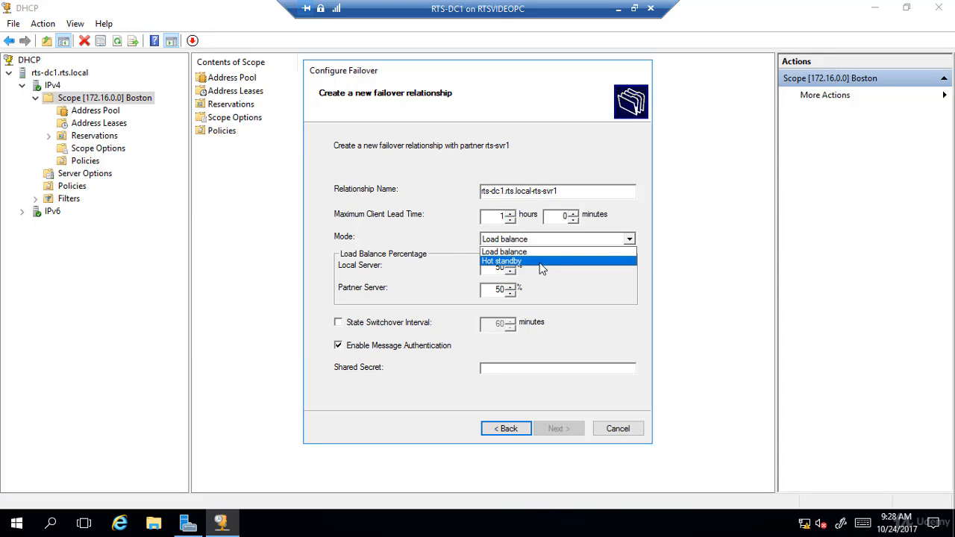
left_click(410, 238)
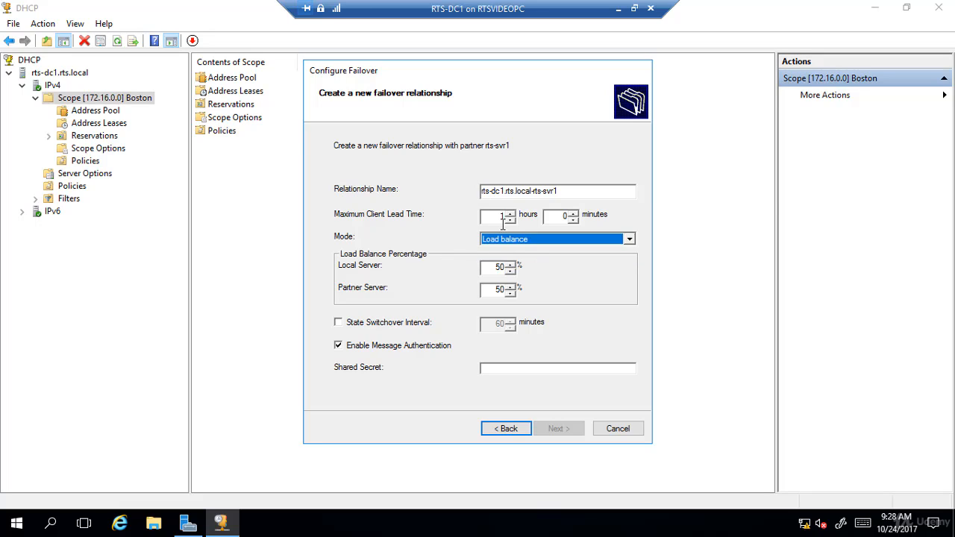
left_click(506, 239)
left_click(498, 264)
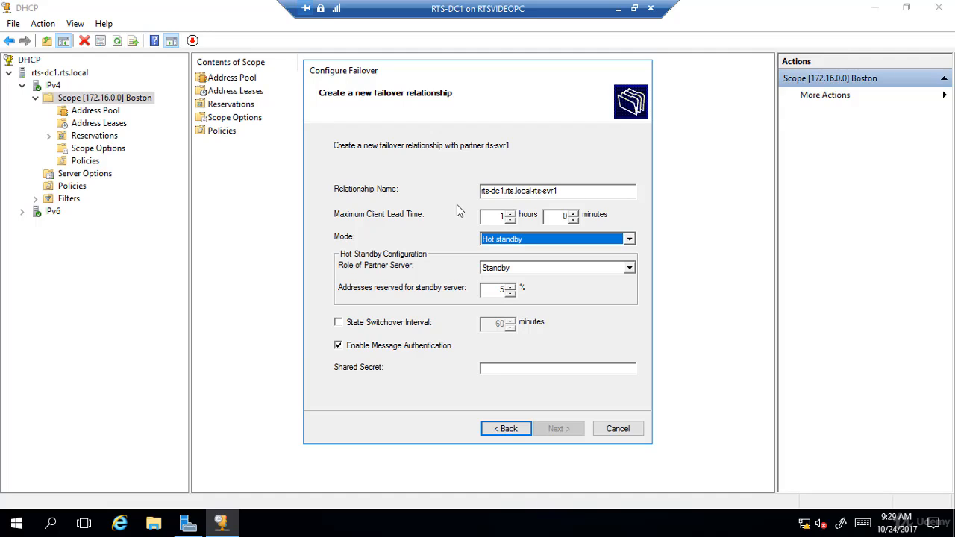
left_click(491, 244)
left_click(513, 255)
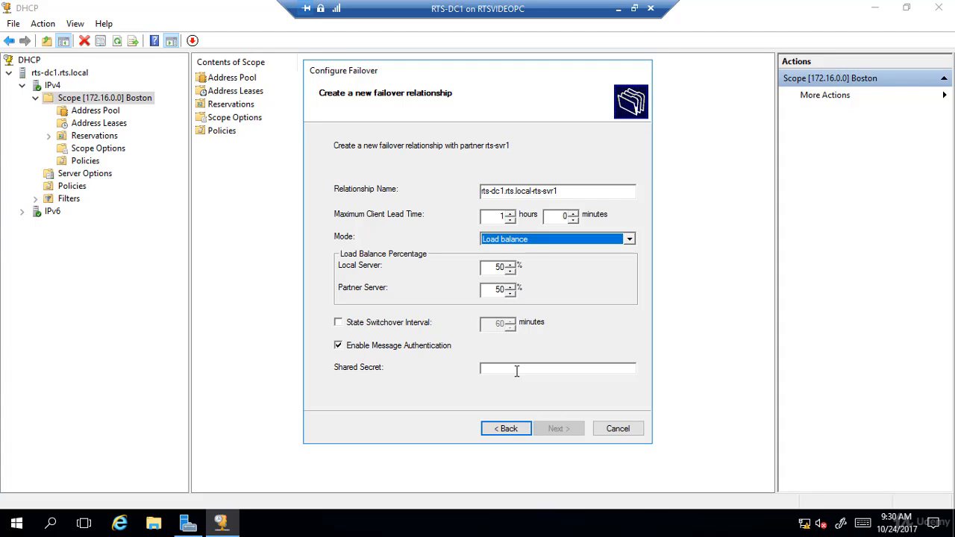
Disable message authentication for the failover relationship, finish the configuration, and close the progress report
left_click(367, 348)
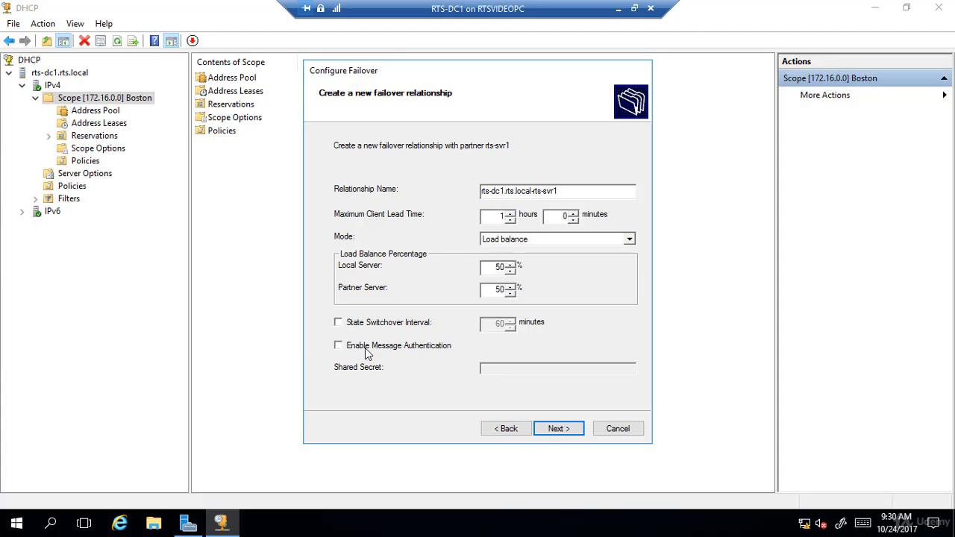
left_click(556, 430)
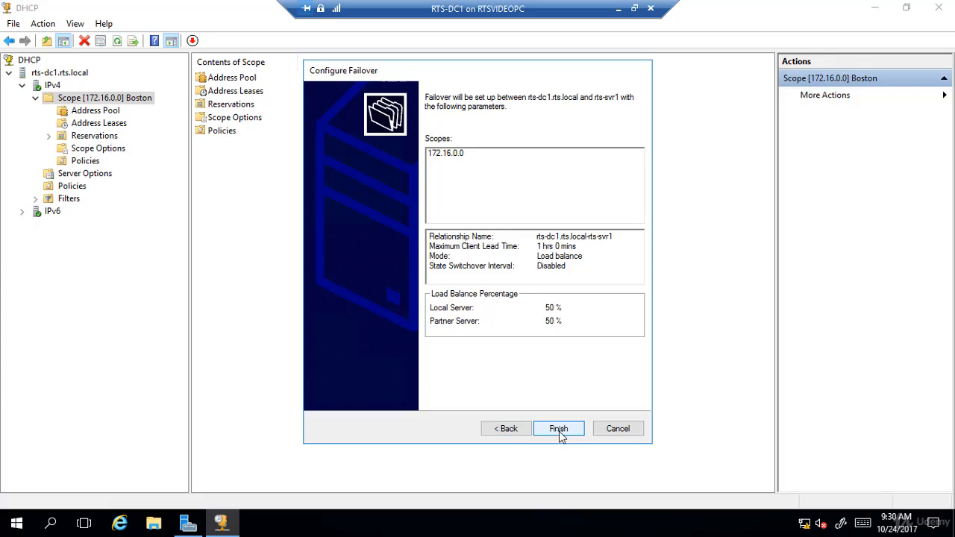
left_click(559, 430)
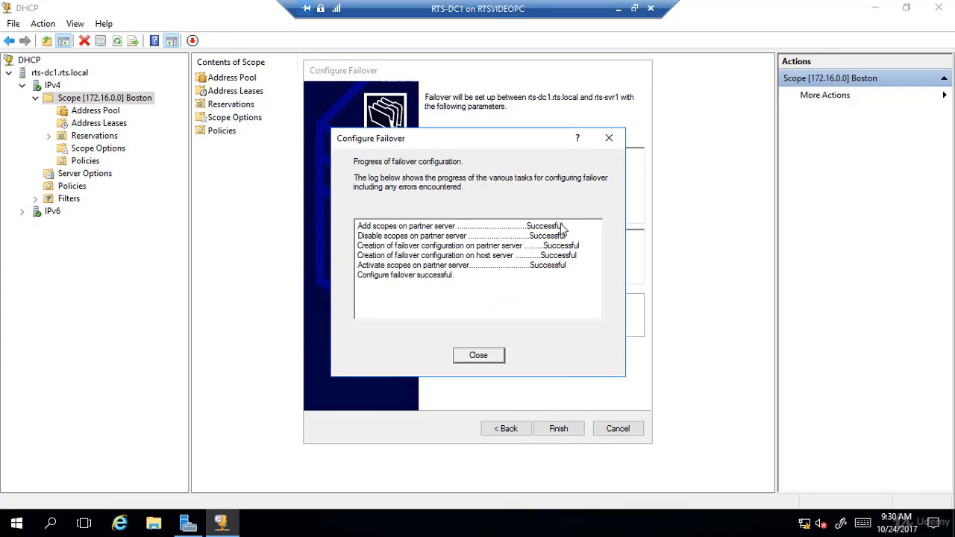
left_click(479, 356)
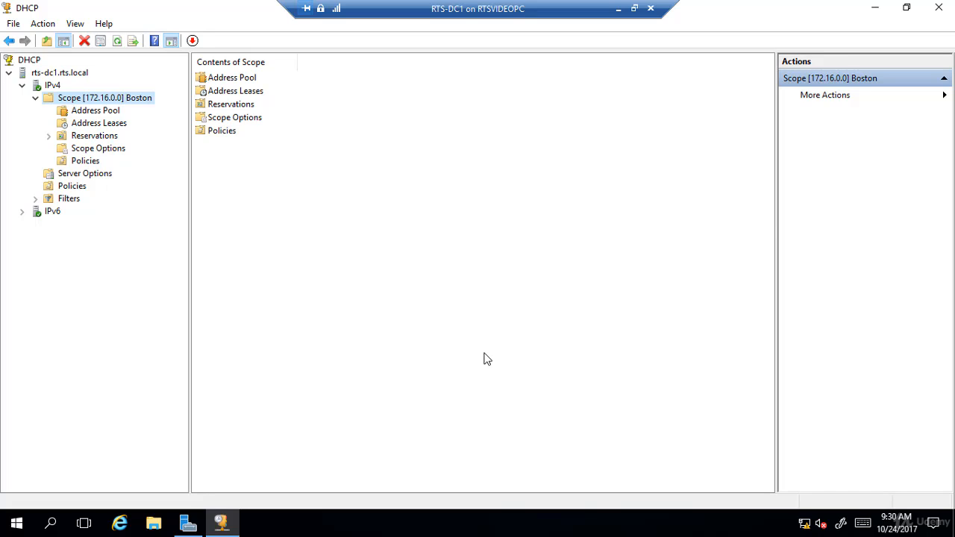
Switch to RTS-SVR1, refresh its DHCP server, and expand IPv4 and the Boston scope to check the replicated contents
key("super+Tab")
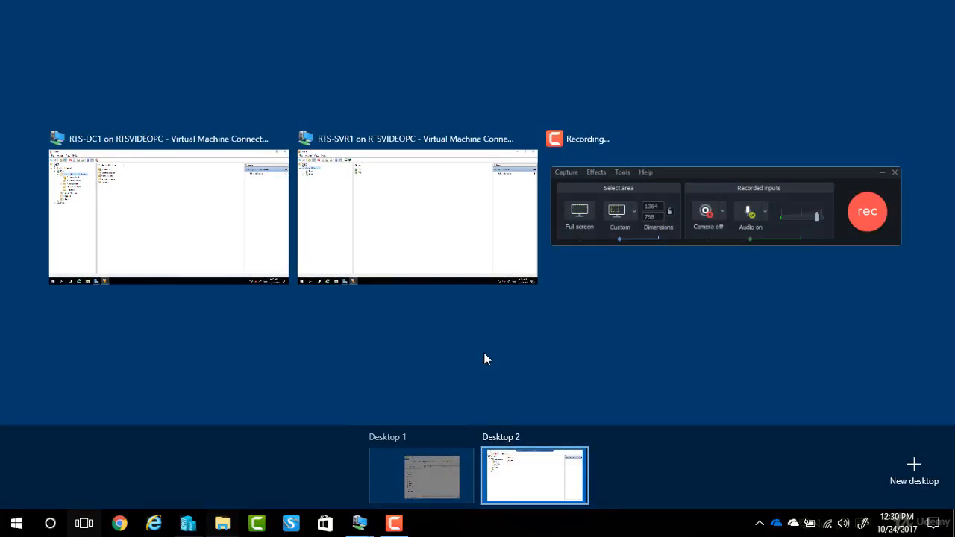
left_click(459, 219)
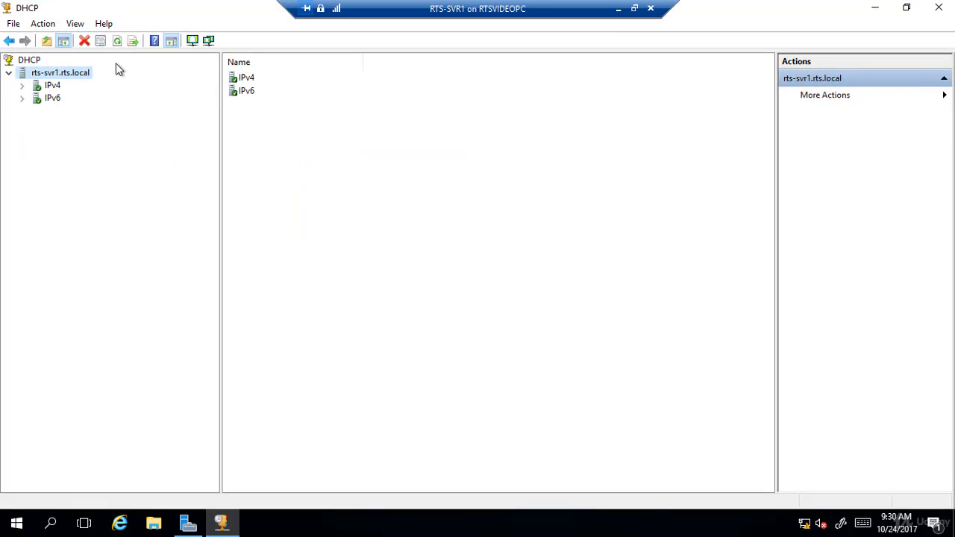
left_click(121, 41)
left_click(22, 86)
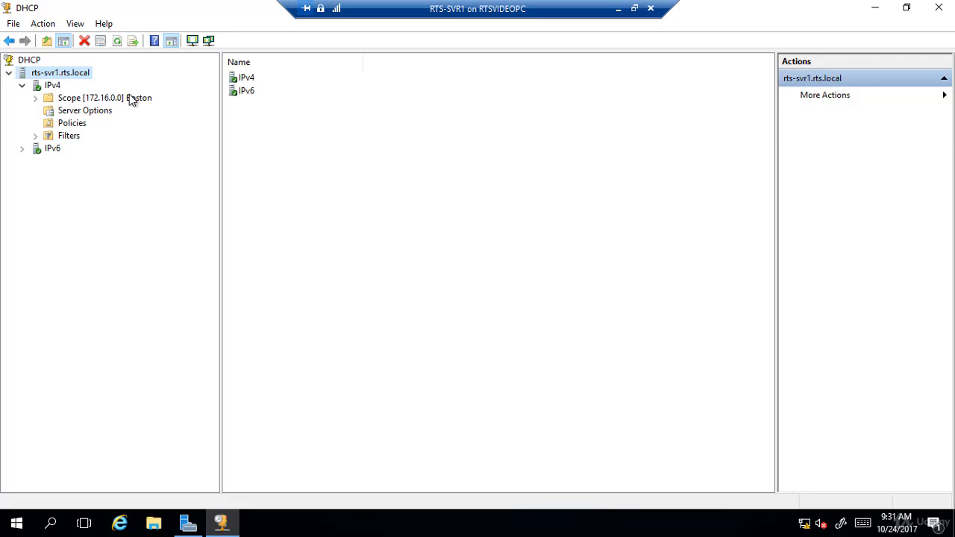
left_click(36, 99)
right_click(67, 101)
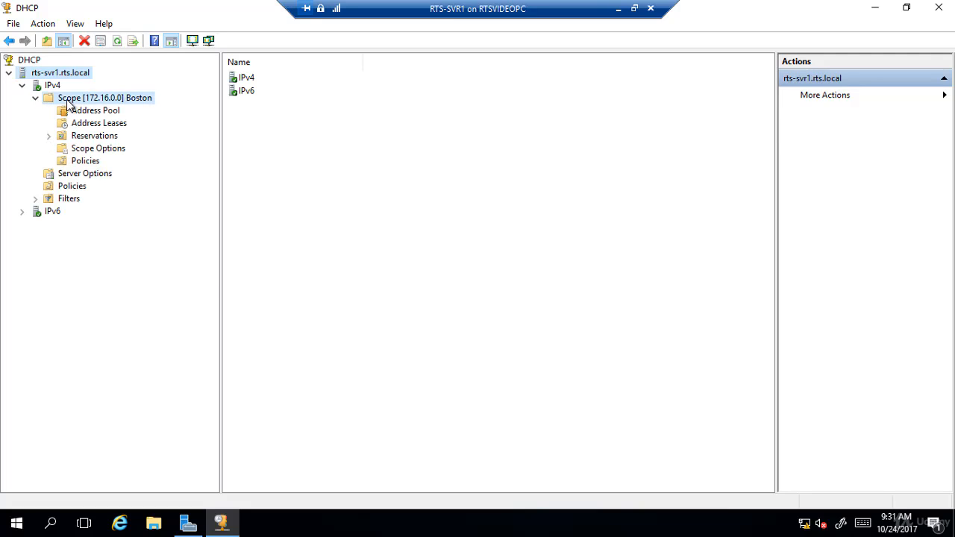